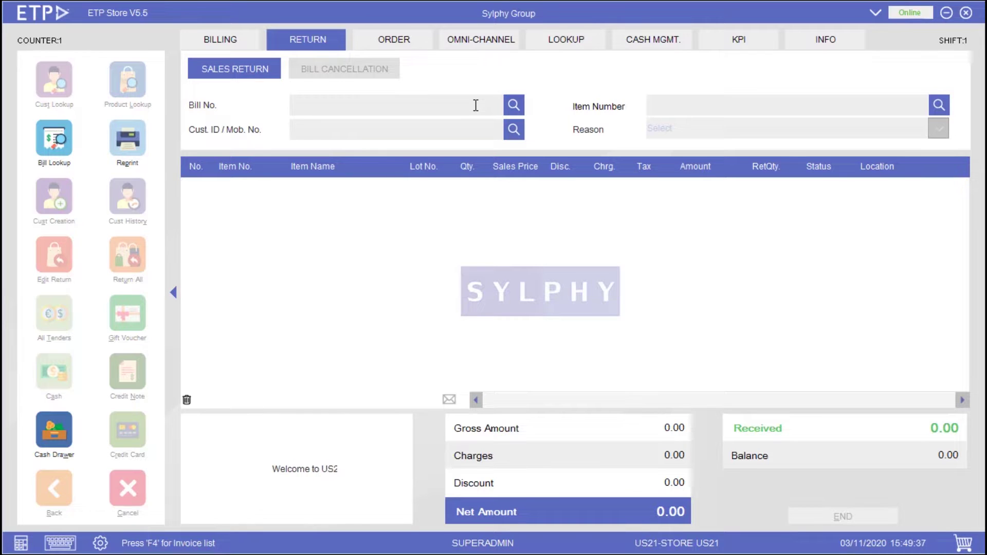
- Find bill 267 in the Invoice Browser and load it for return
left_click(512, 108)
type("267")
key("Return")
left_click(382, 271)
left_click(419, 426)
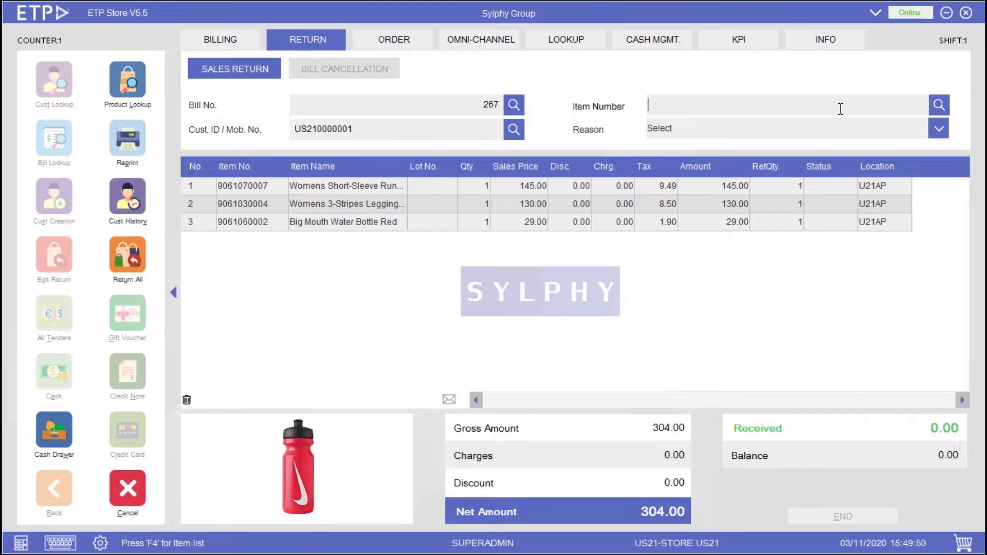
type("9061070007")
key("Return")
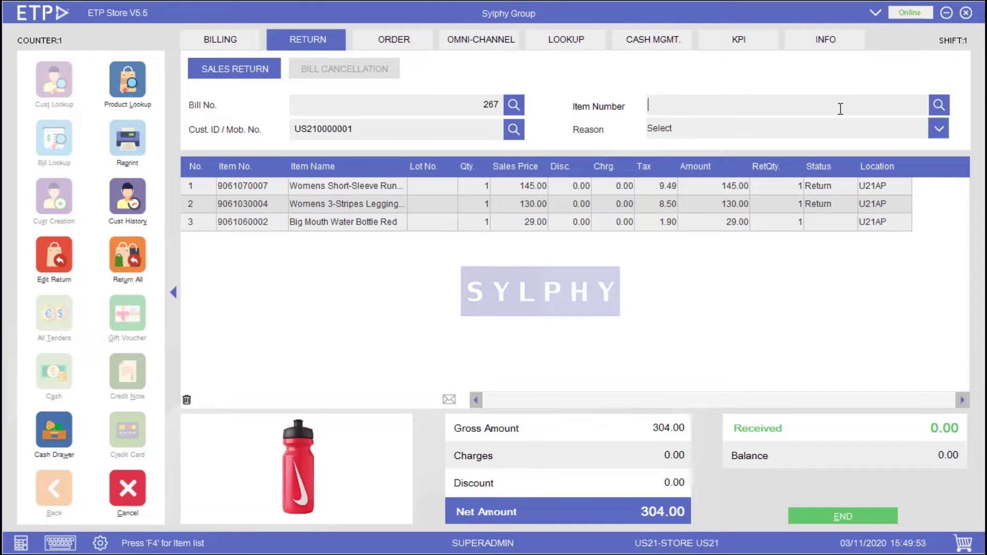
left_click(844, 129)
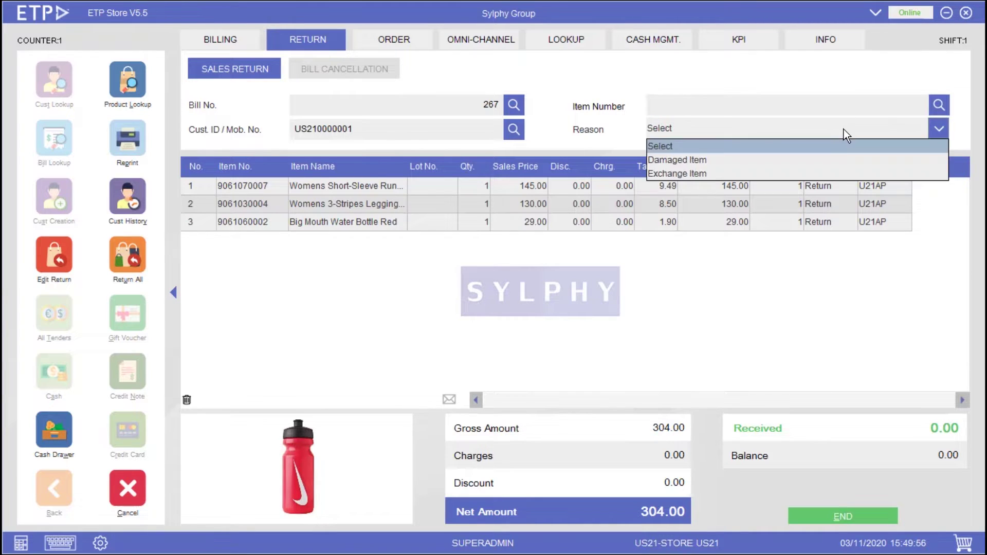
left_click(834, 160)
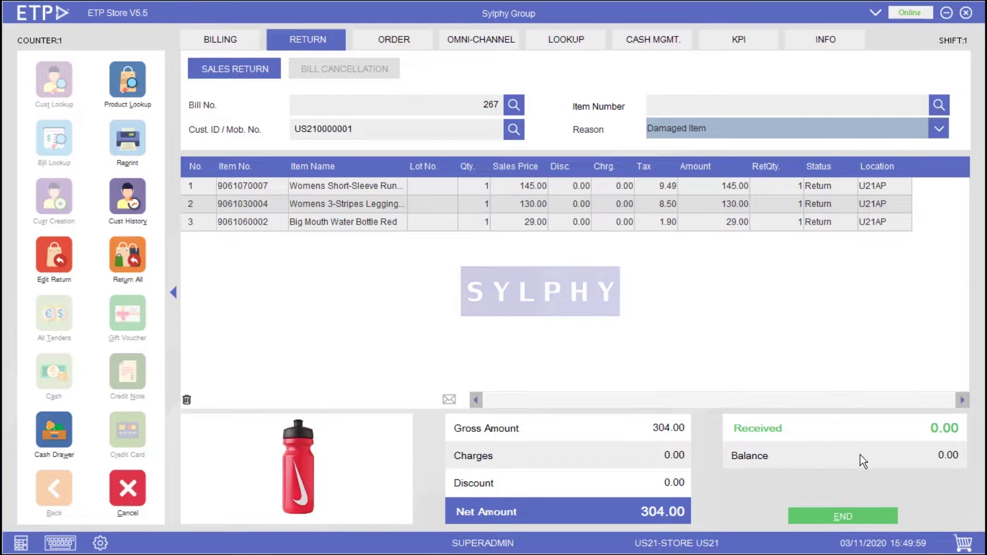
left_click(872, 516)
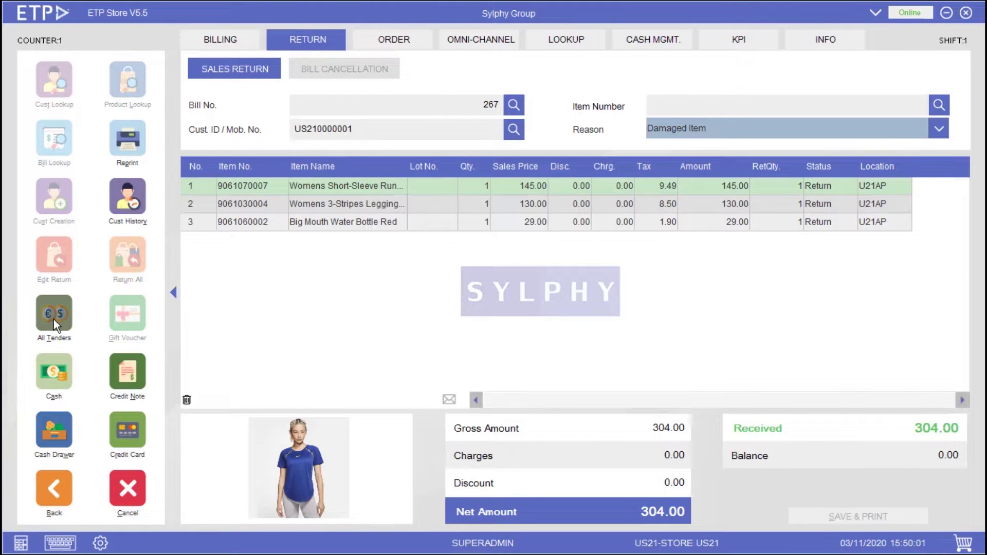
- Refund the 304.00 as a credit note, then save and print the return
left_click(54, 317)
left_click(451, 341)
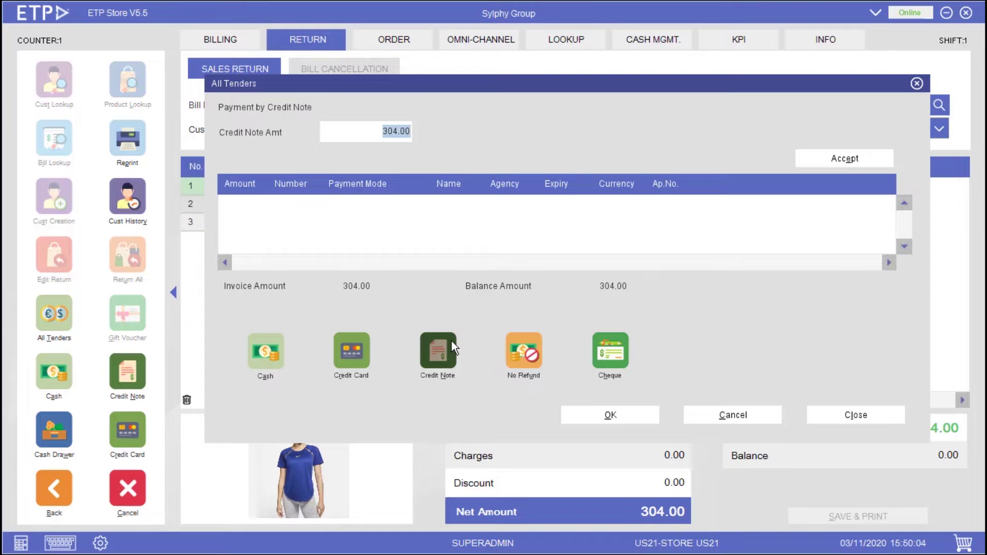
left_click(832, 155)
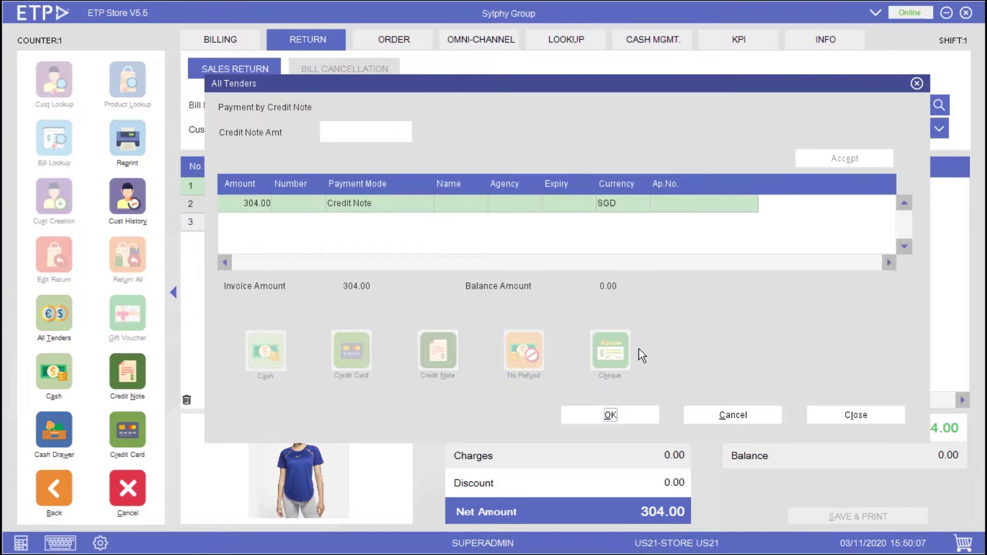
left_click(632, 415)
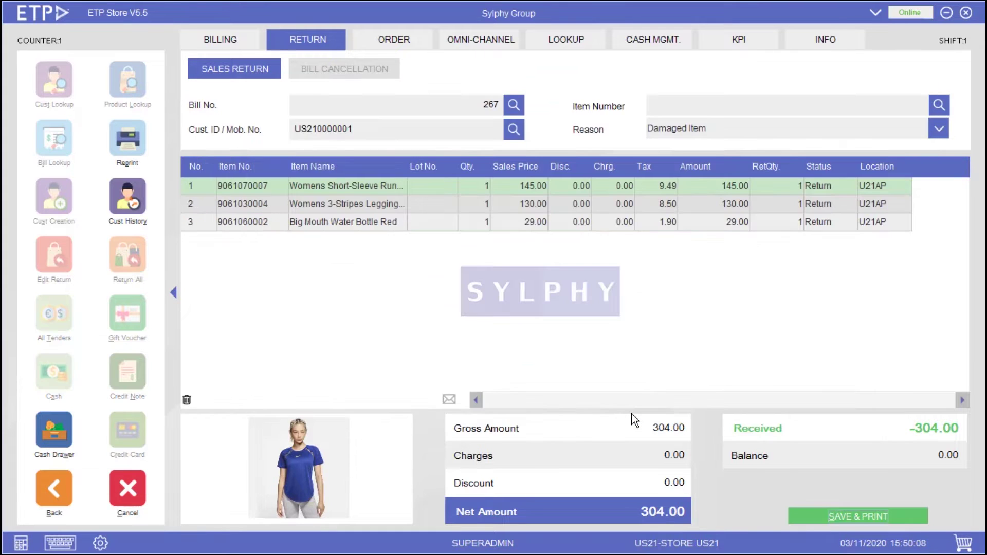
left_click(823, 516)
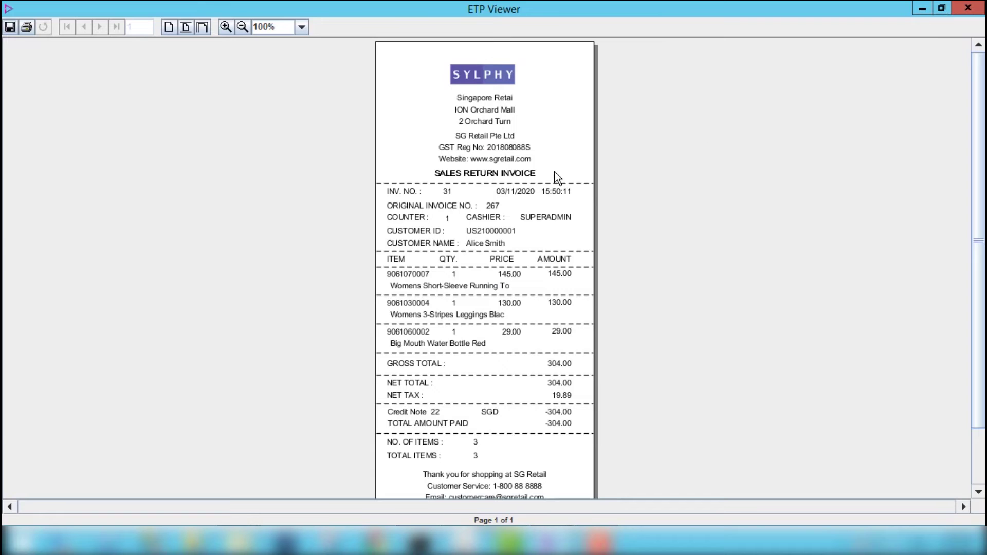
- Close the sales return invoice preview to reveal the credit note
left_click(929, 9)
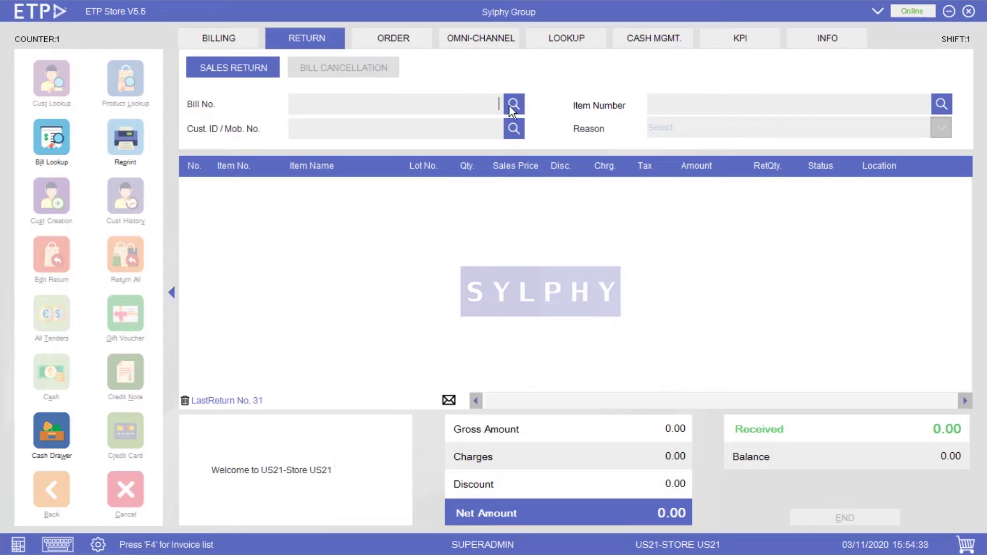
- Search invoices by the customer's name and load bill 268 for return
left_click(514, 104)
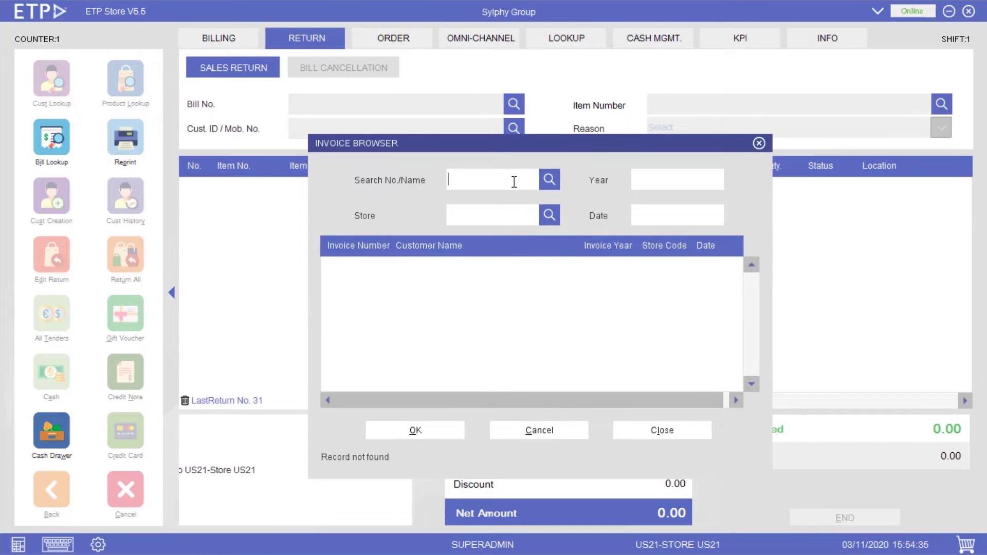
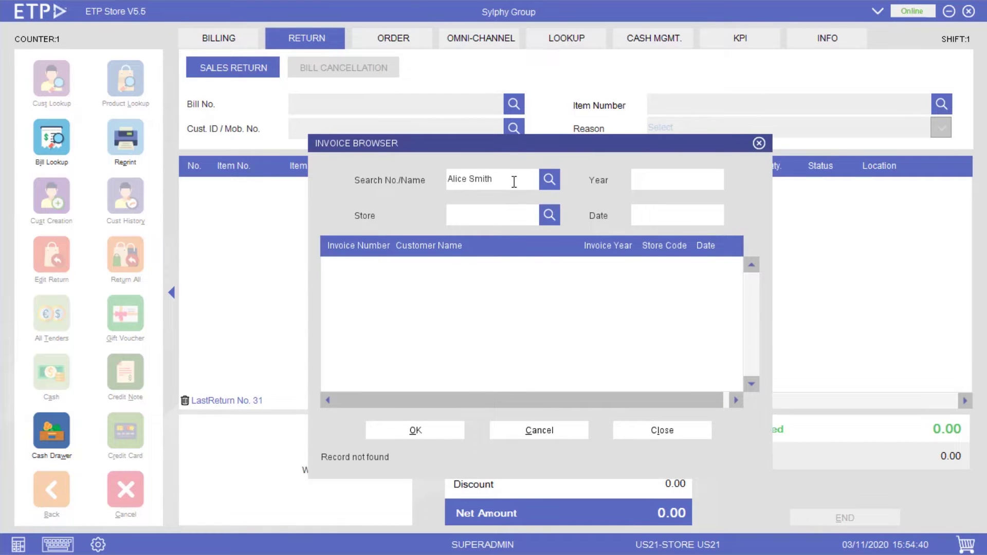
key("Return")
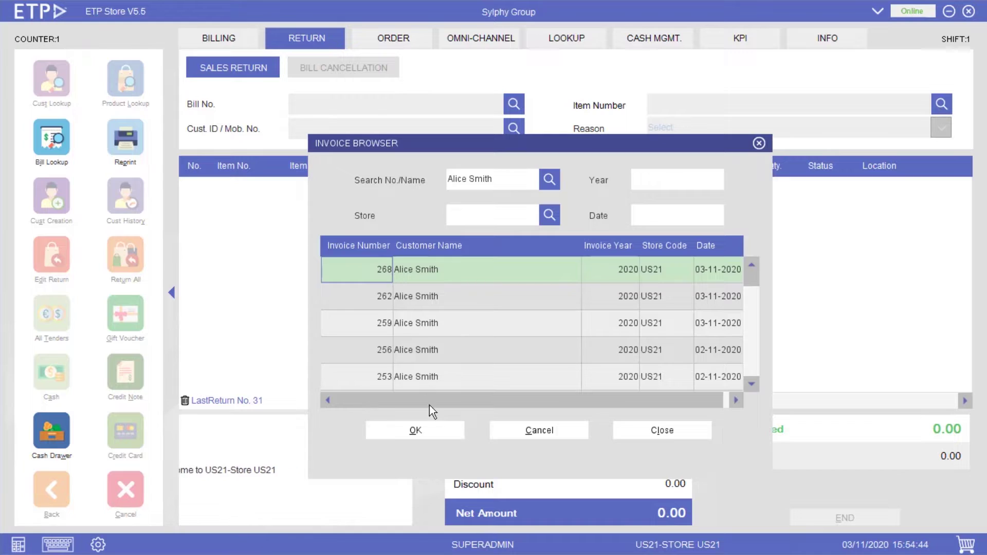
left_click(419, 430)
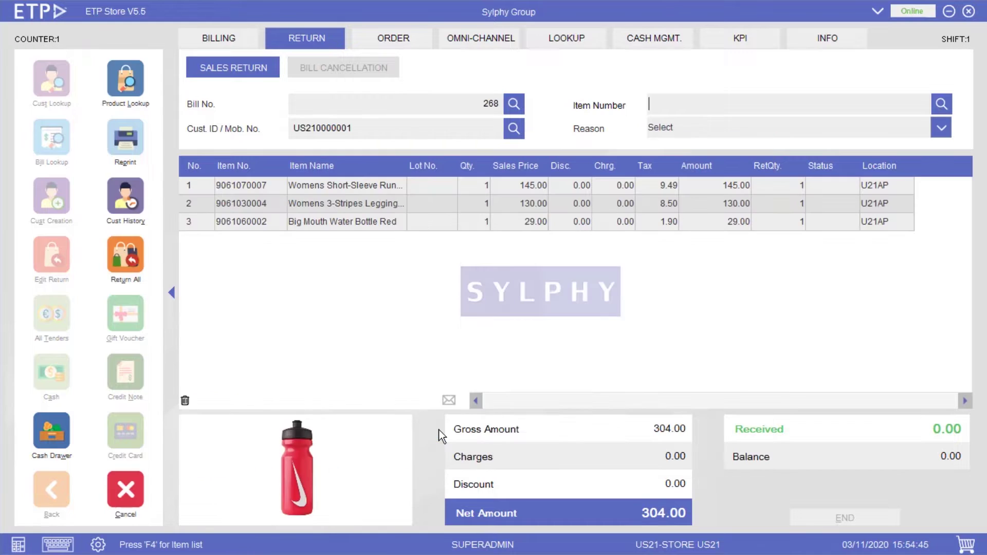
- Return only the short-sleeve top, with reason Damaged Item
left_click(826, 104)
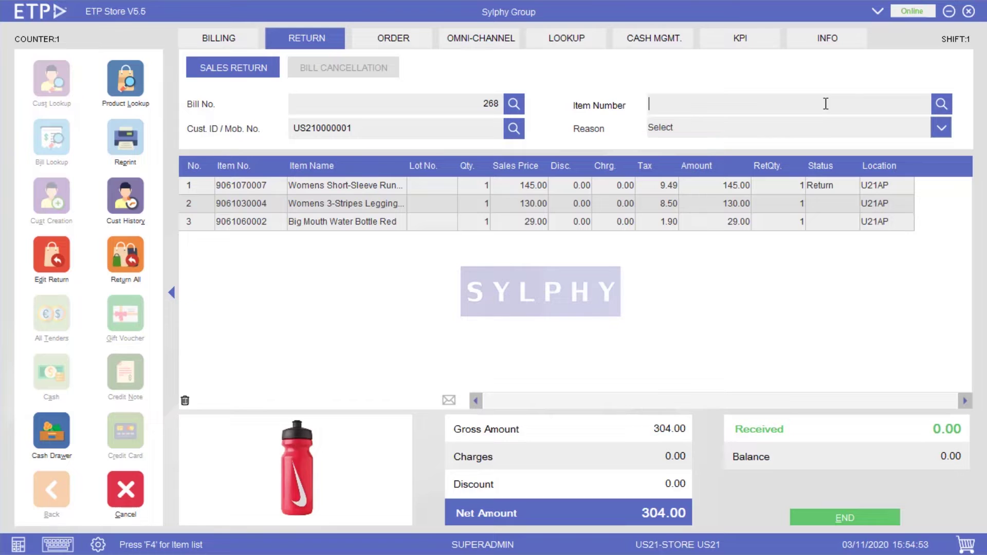
left_click(827, 126)
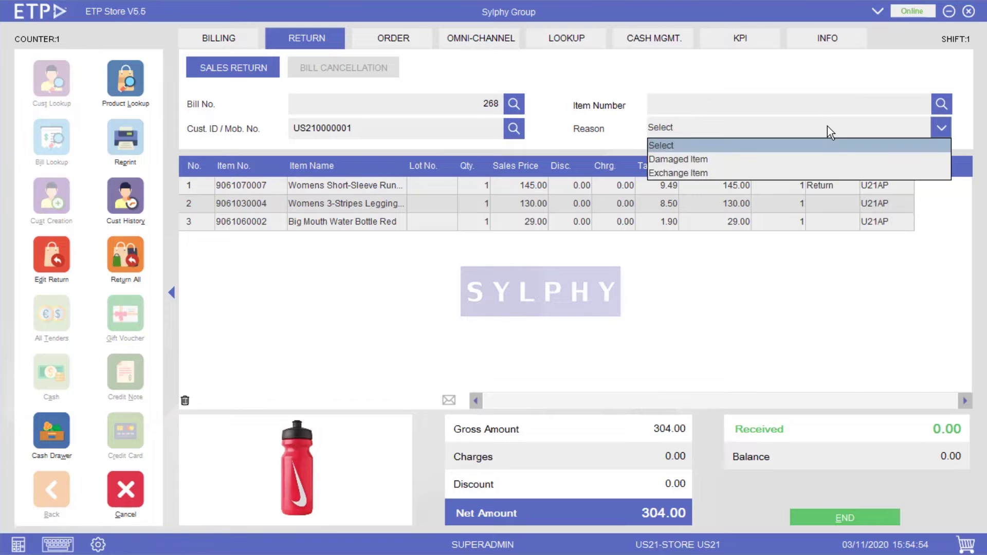
left_click(827, 155)
left_click(888, 515)
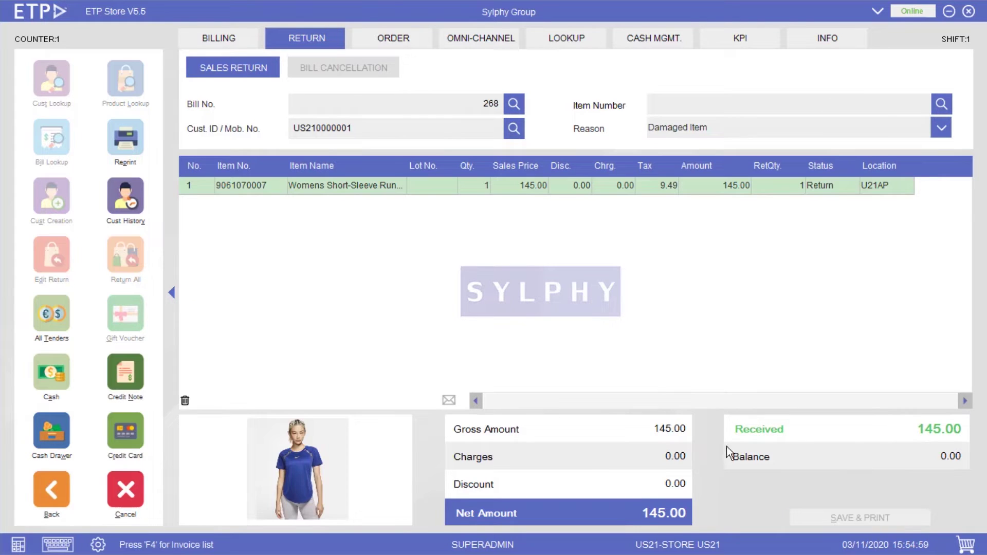
- Refund 145.00 in cash, then save and print the return
left_click(69, 309)
left_click(827, 153)
left_click(650, 411)
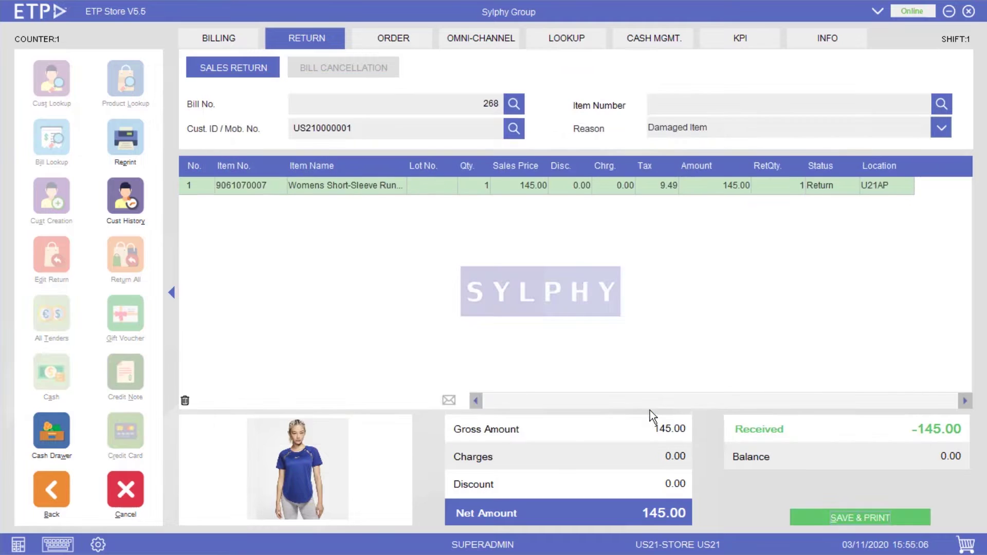
left_click(868, 521)
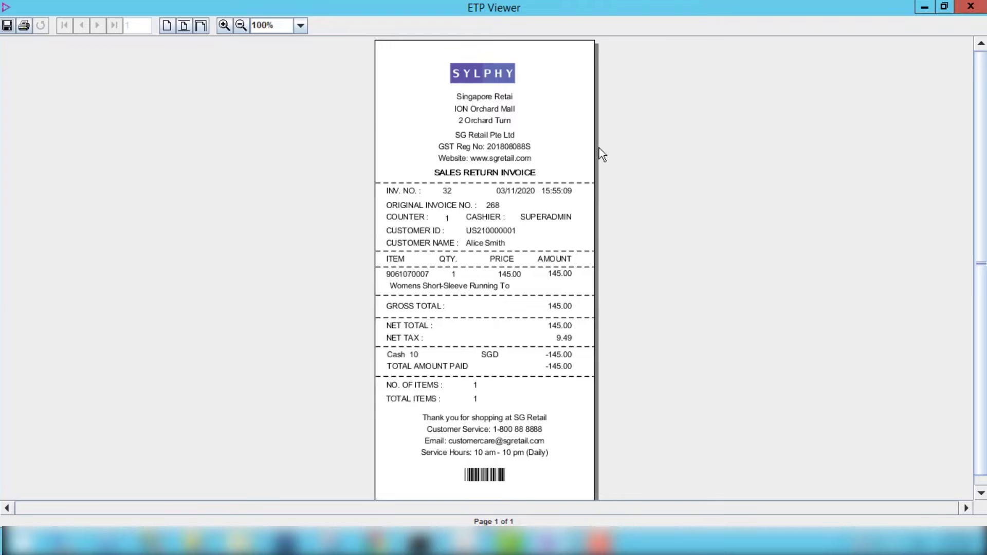
- Close Sales Return Invoice 32 to reveal the cash receipt
left_click(918, 4)
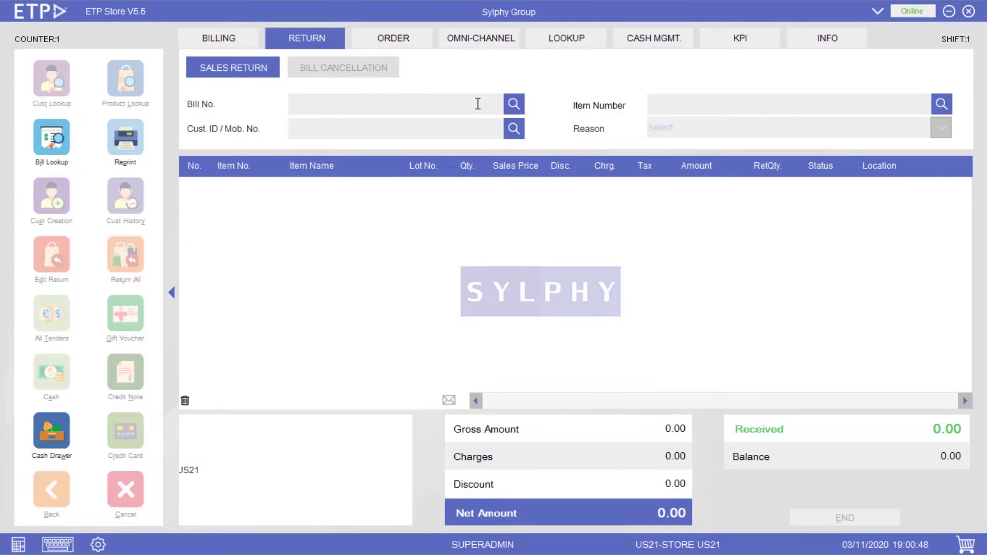
- Enter no-bill reference details: invoice 1998, date 03/11/2020, store US21
left_click(478, 104)
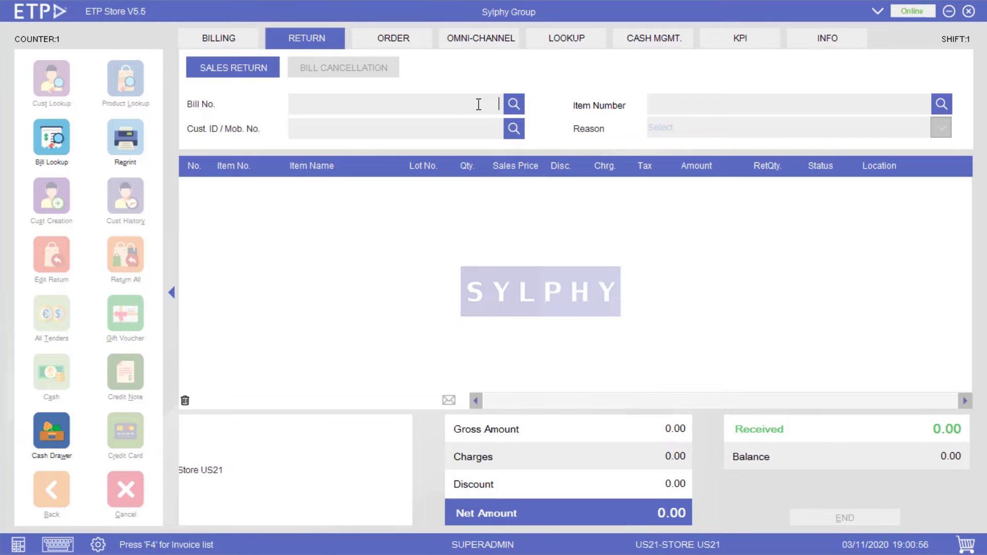
key("Return")
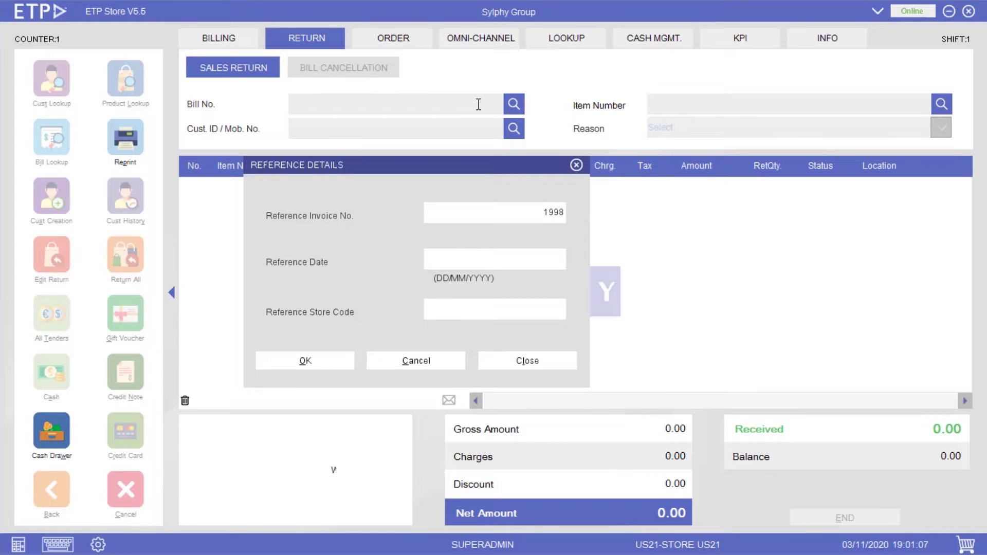
type("03/11/2020")
key("Tab")
type("US21")
key("Return")
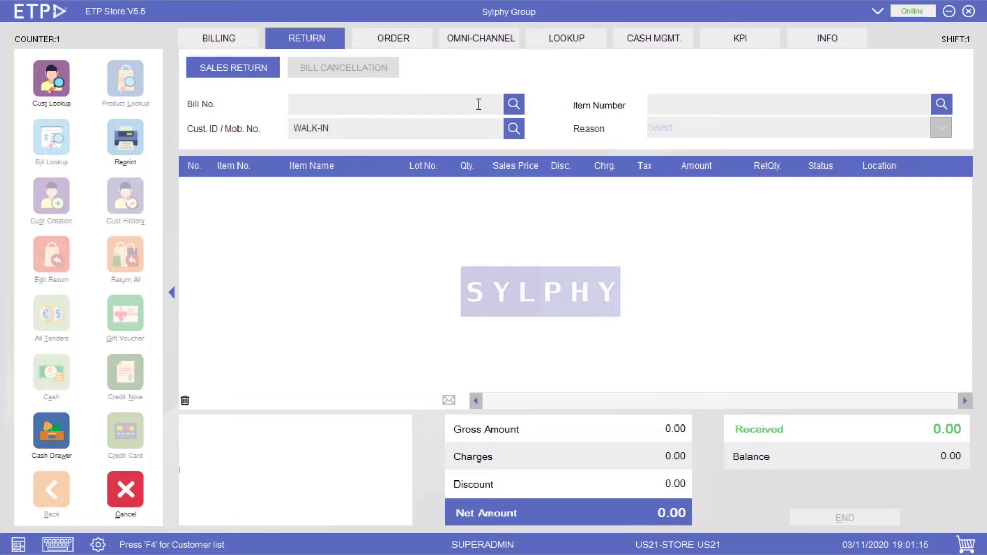
key("BackSpace")
key("BackSpace")
key("BackSpace")
key("BackSpace")
key("BackSpace")
key("BackSpace")
key("BackSpace")
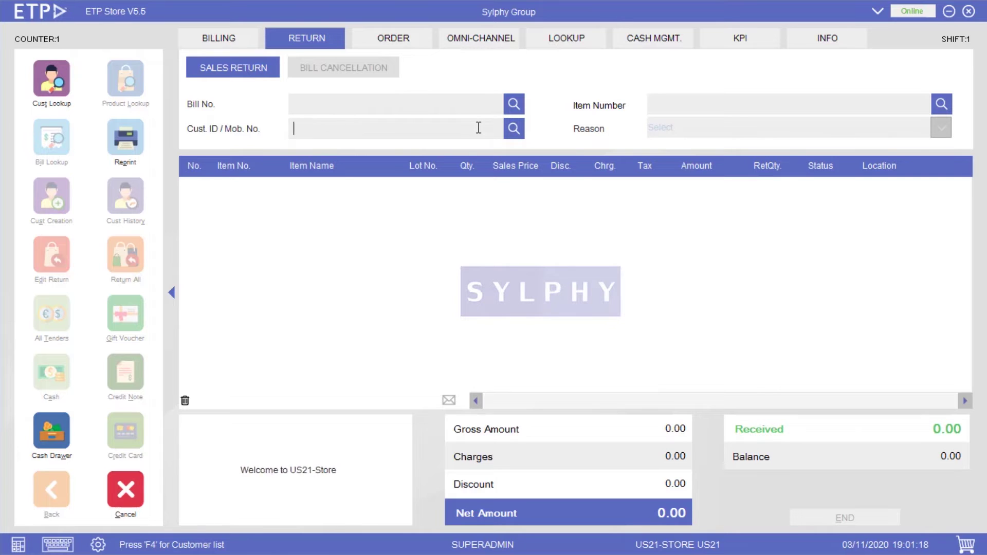
type("US210000001")
key("Return")
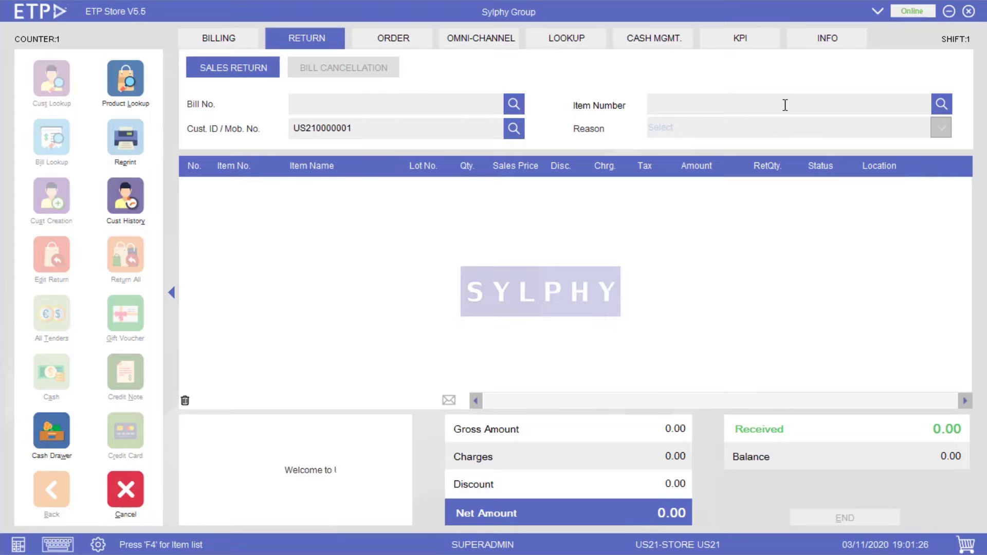
type("9061070007")
key("Return")
left_click(787, 127)
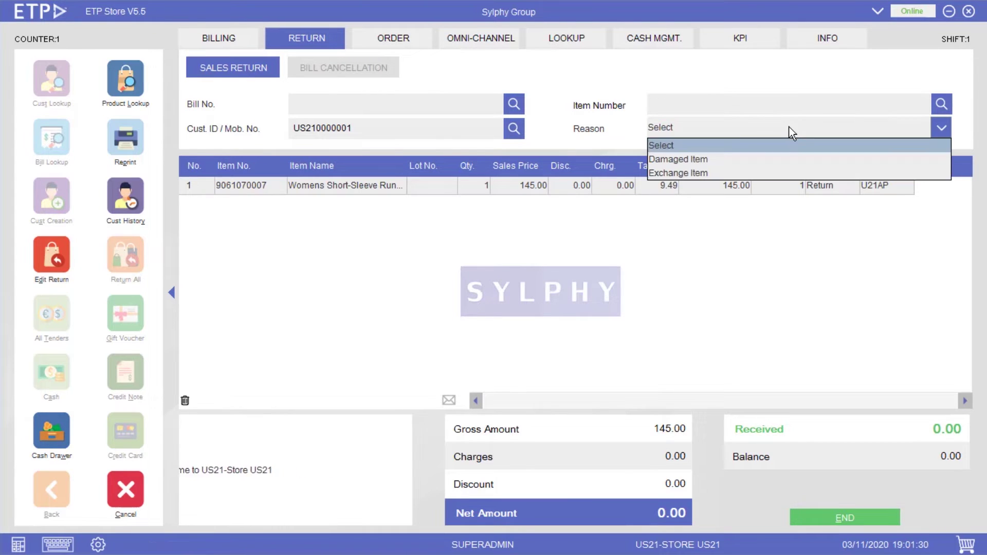
left_click(796, 170)
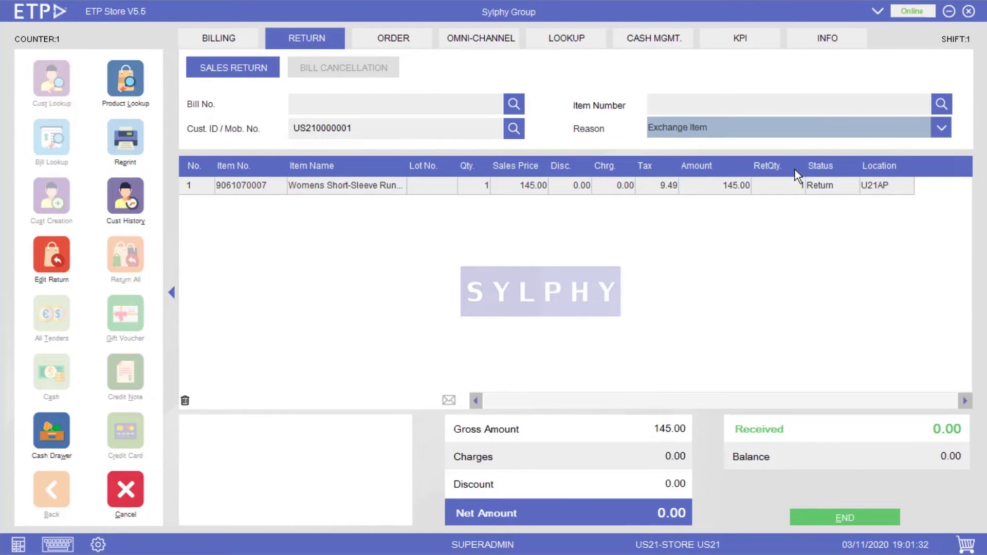
- Settle the 145.00 return with a No Refund tender, then save and print it
left_click(861, 515)
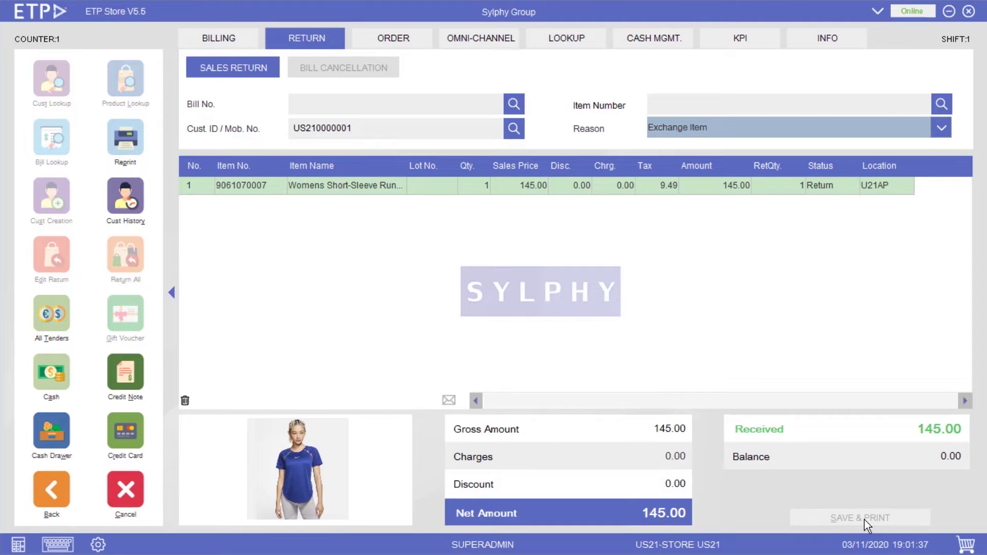
left_click(66, 309)
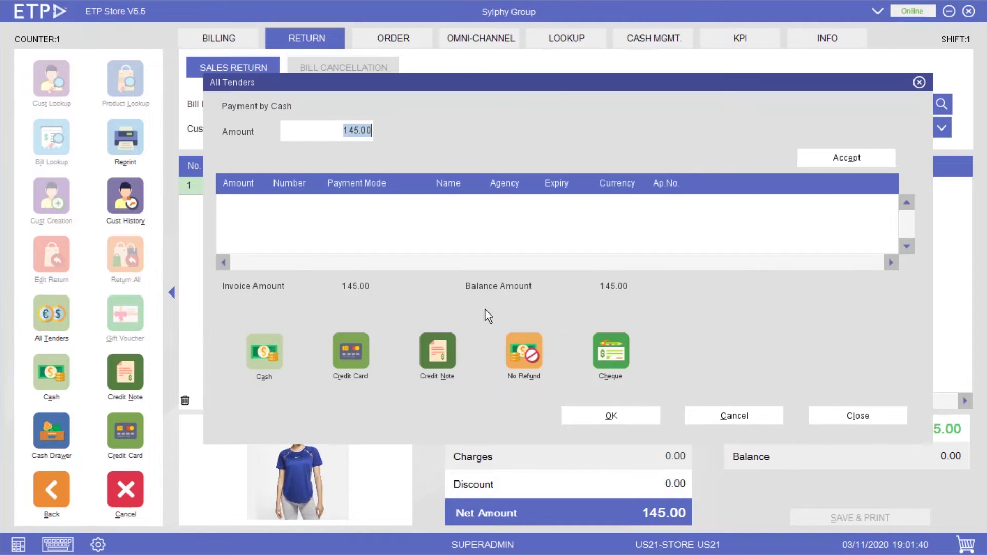
left_click(535, 349)
left_click(863, 160)
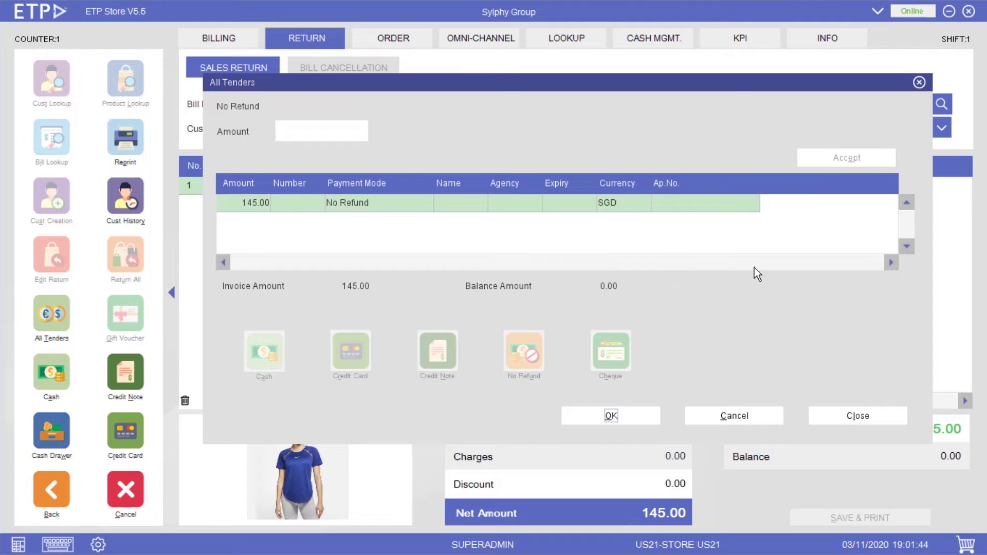
left_click(638, 413)
left_click(900, 517)
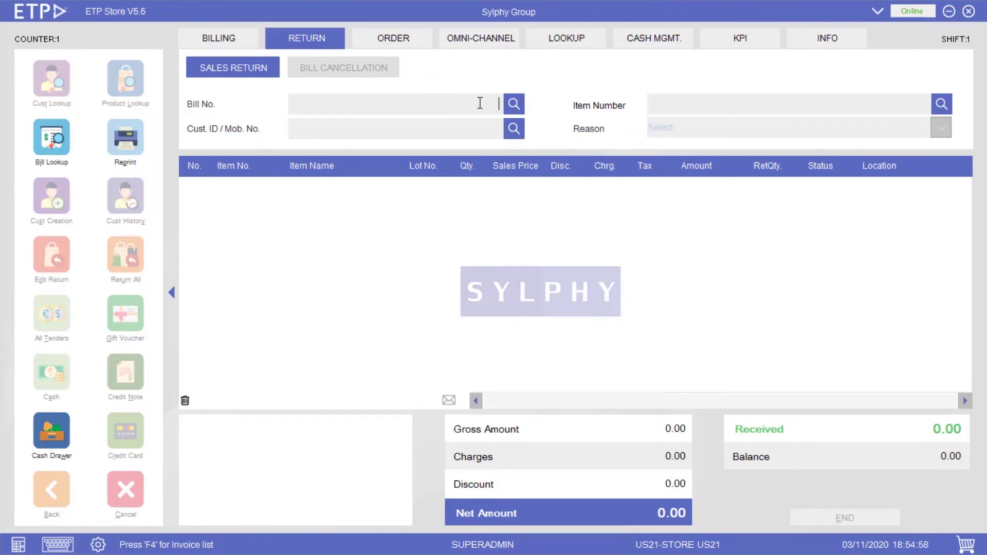
- Enter no-bill reference details: invoice 1991, date 03/11/2020, store code US
key("Return")
type("1991")
key("Tab")
type("03/")
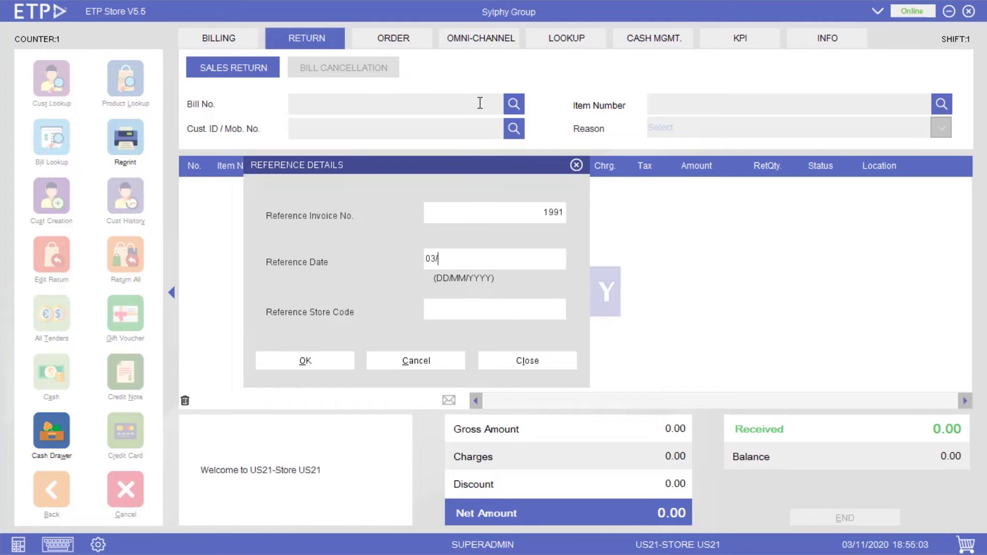
type("11/2020")
key("Tab")
type("US")
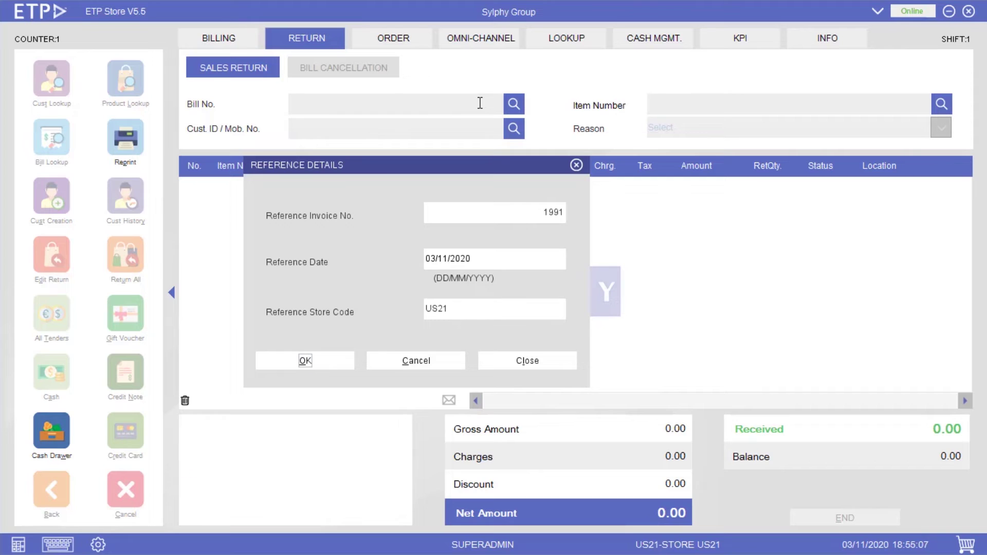
key("Return")
key("BackSpace")
key("BackSpace")
key("BackSpace")
key("BackSpace")
key("BackSpace")
key("BackSpace")
key("BackSpace")
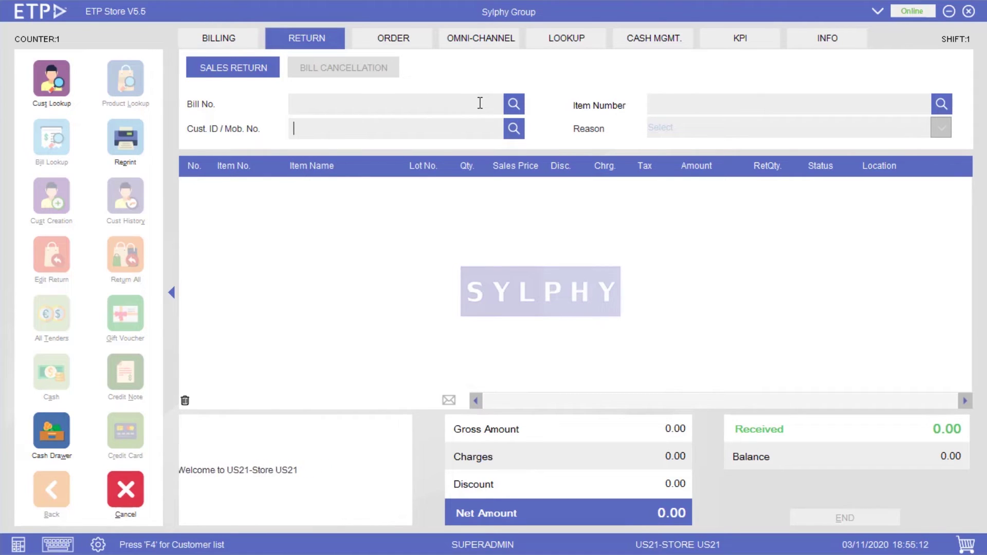
type("US210000001")
key("Return")
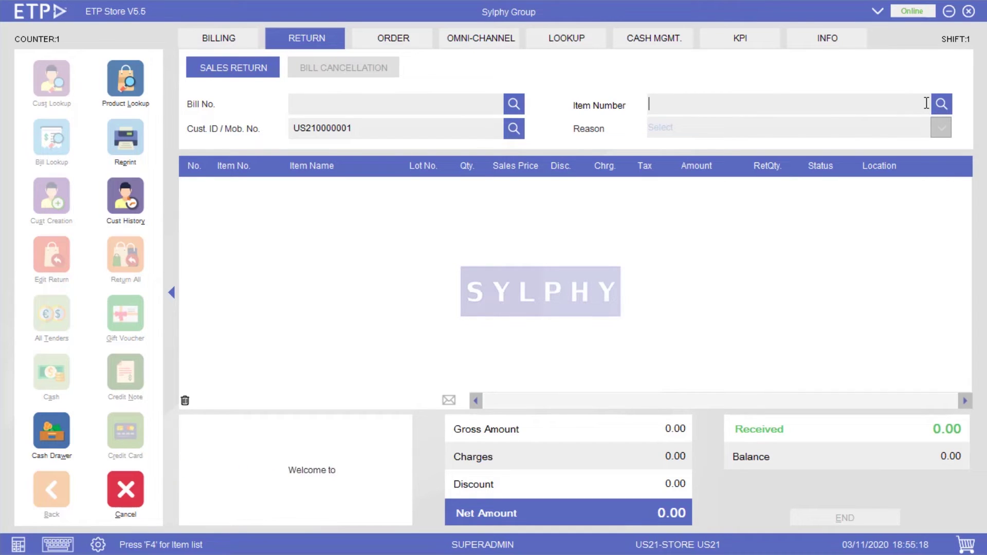
type("9061070007")
key("Return")
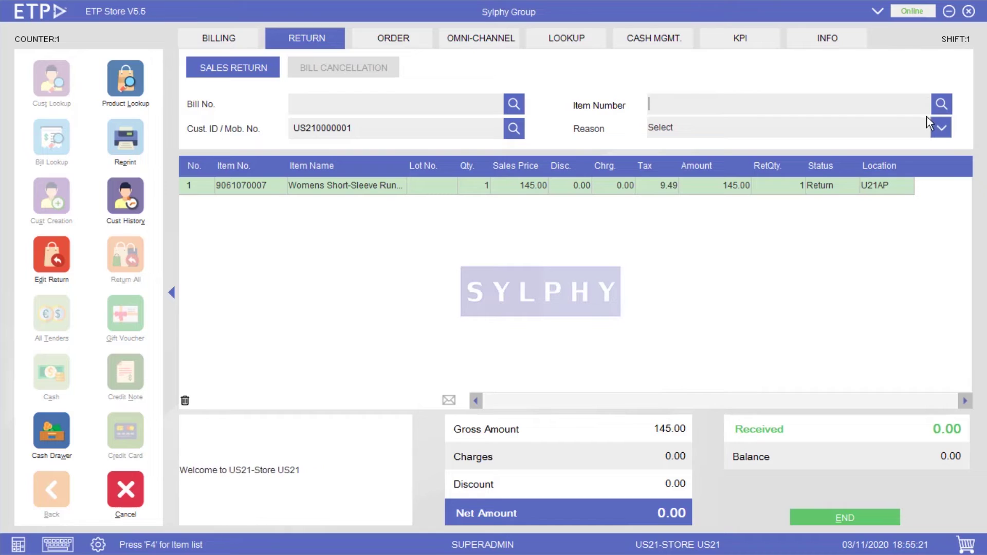
left_click(940, 126)
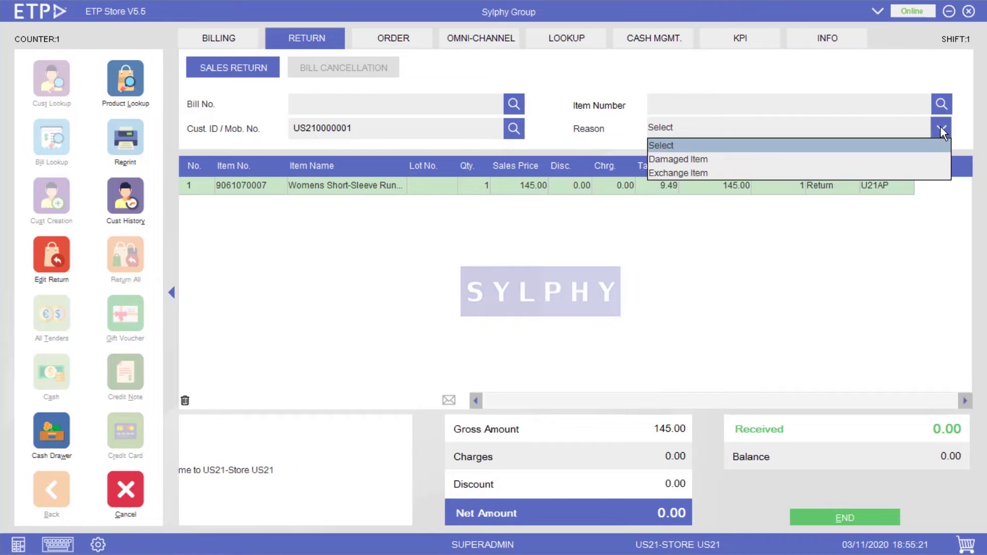
left_click(882, 519)
- Refund the 145.00 as a credit note, then save and print the return
left_click(55, 312)
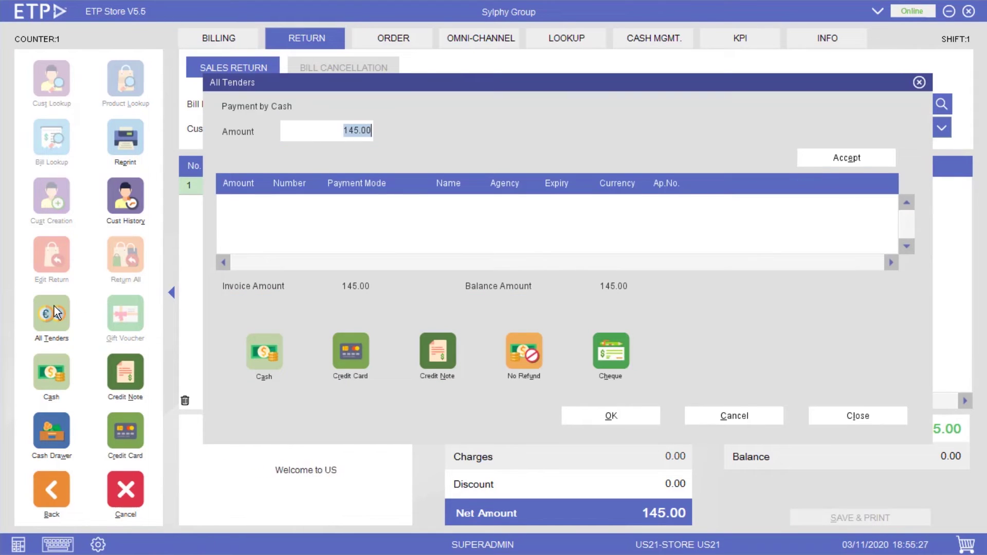
left_click(445, 346)
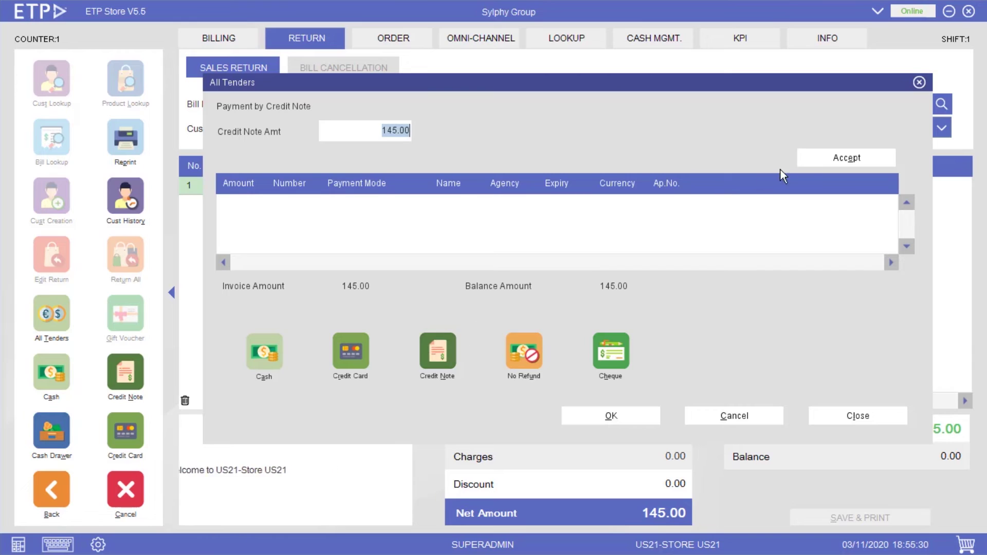
left_click(815, 159)
left_click(643, 416)
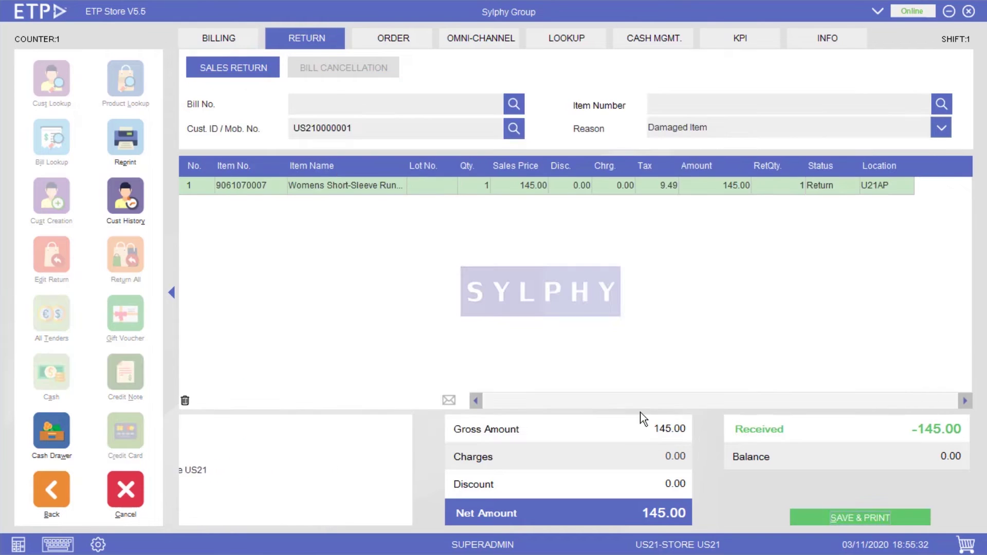
left_click(879, 516)
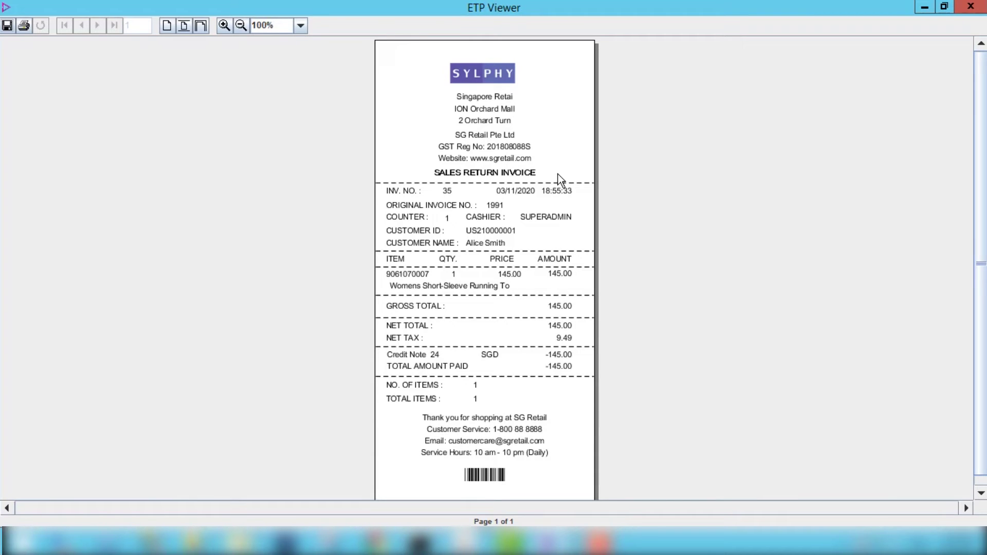
- Close the return invoice preview so the credit note shows
left_click(924, 8)
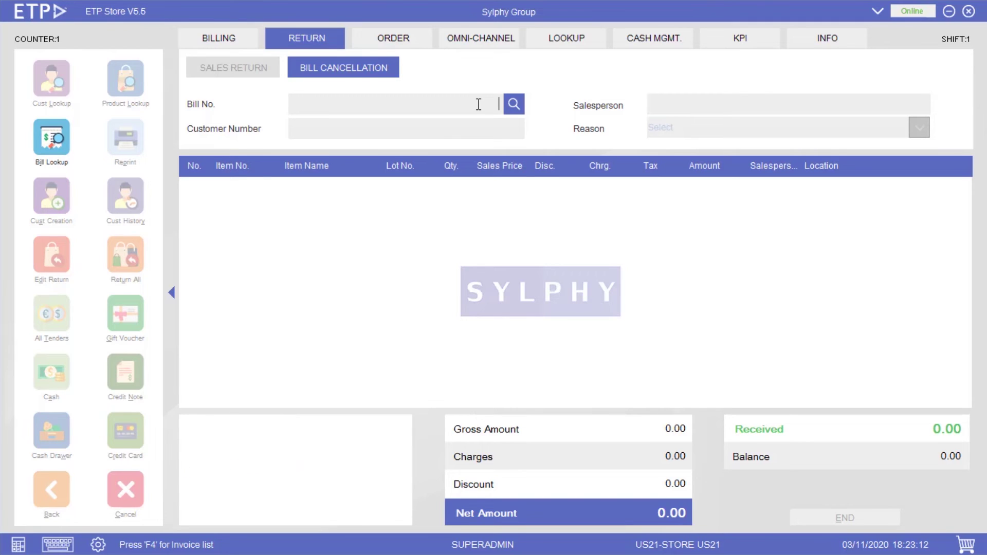
- Cancel bill 272 with the reason Cancellation
left_click(511, 104)
type("272")
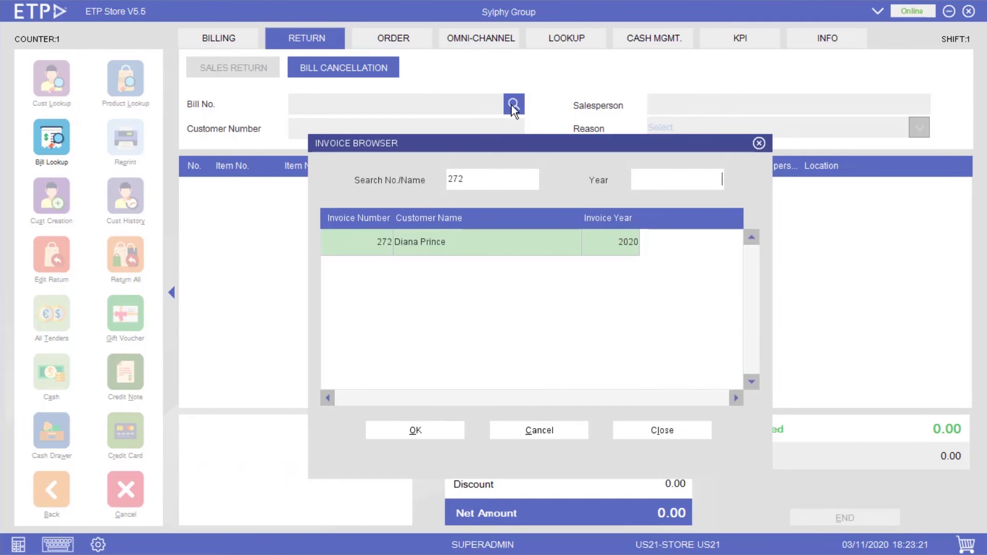
left_click(376, 252)
left_click(438, 431)
left_click(840, 135)
left_click(836, 158)
left_click(879, 519)
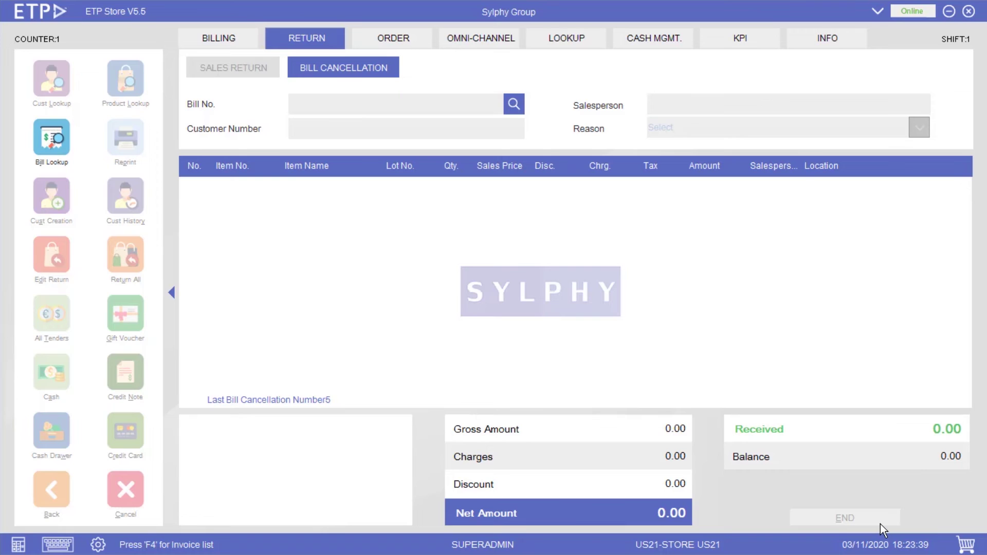
- Start a new bill on the Billing screen for a registered customer's ID
left_click(234, 37)
type("US210000002")
key("Return")
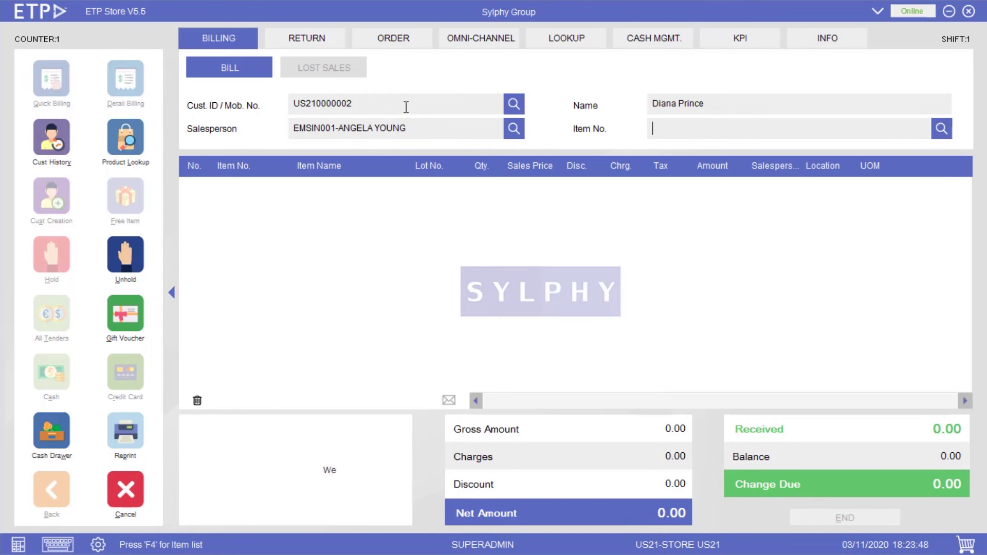
type("9061070008")
key("Return")
type("9061070008")
key("Return")
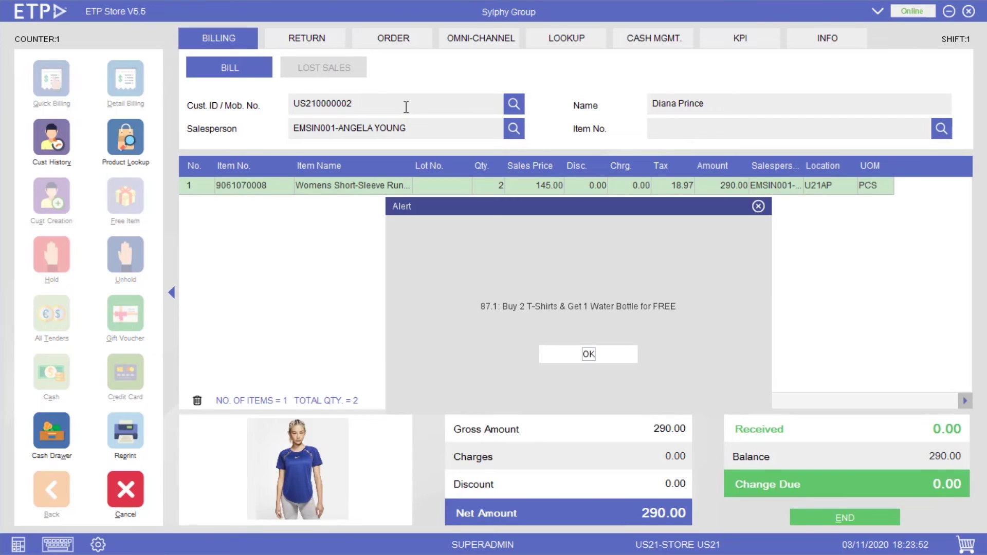
key("Return")
key("Return")
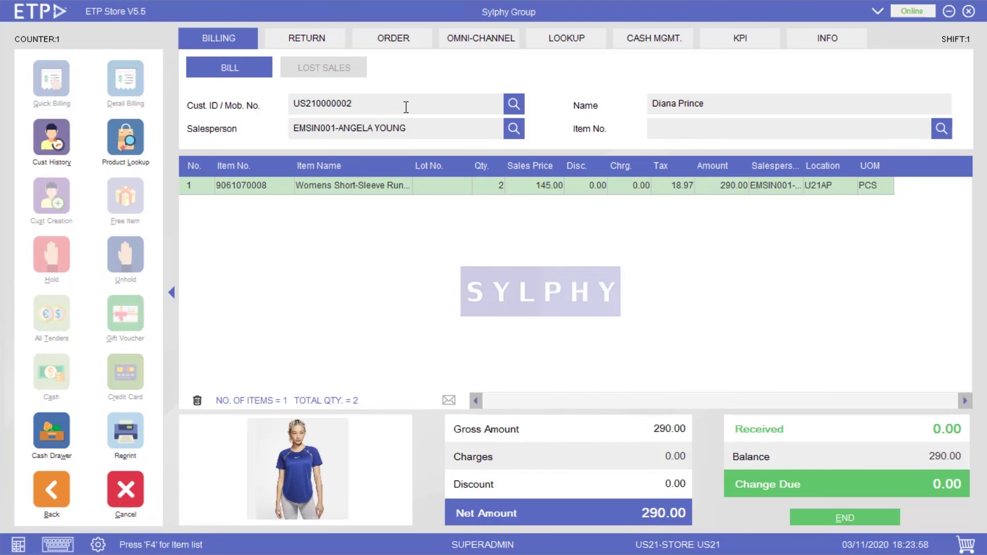
type("9061060002")
key("Return")
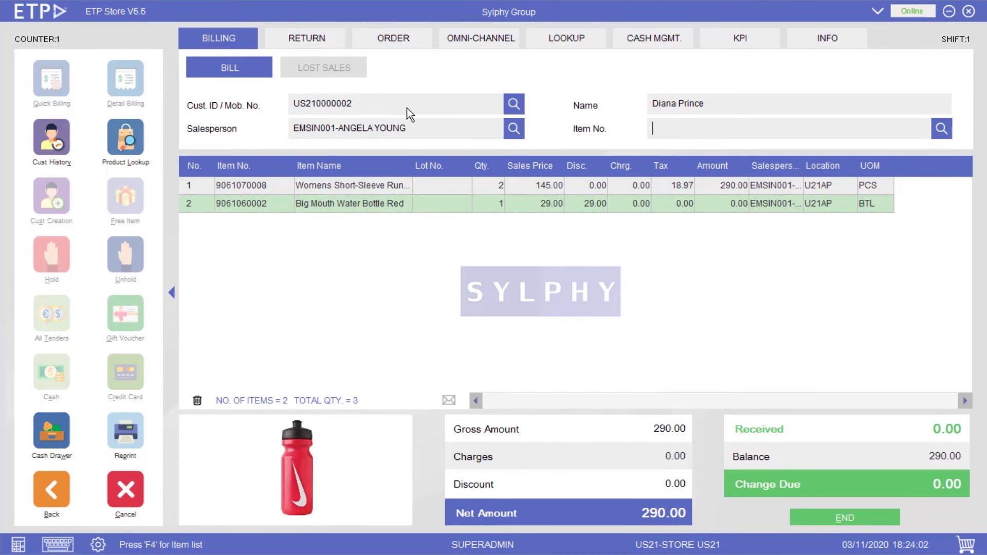
left_click(885, 512)
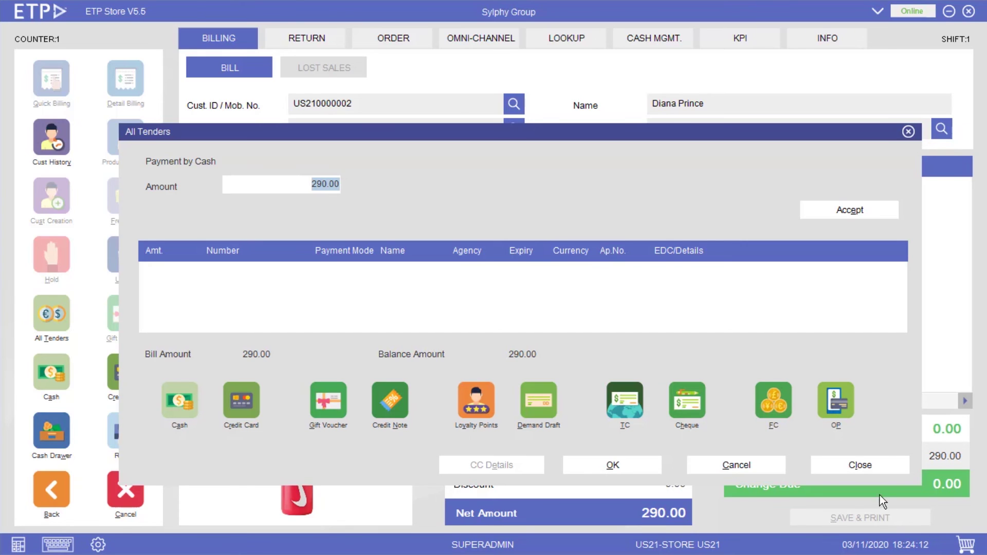
- Accept 290.00 cash for the promo sale, save and print it as invoice 273, then close the preview
left_click(886, 206)
left_click(632, 463)
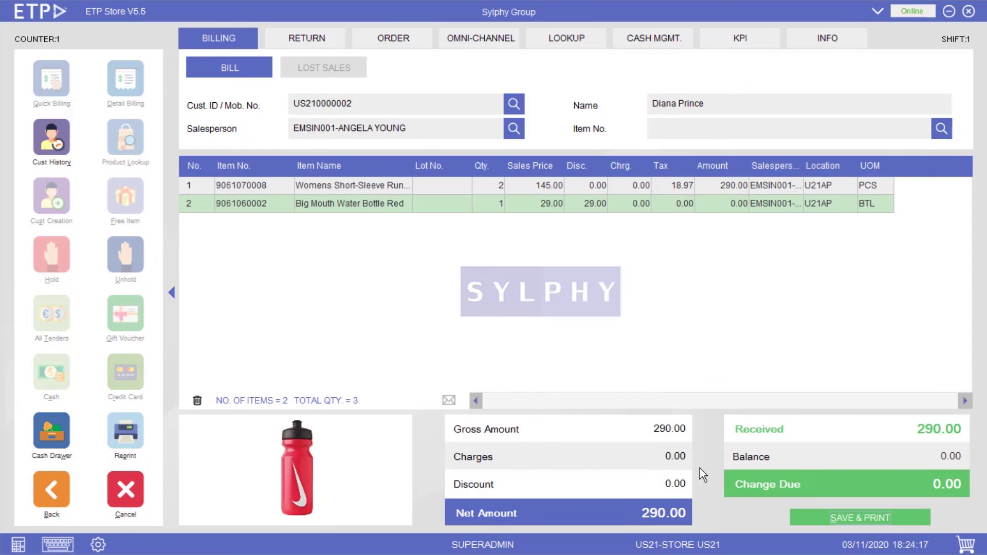
left_click(911, 515)
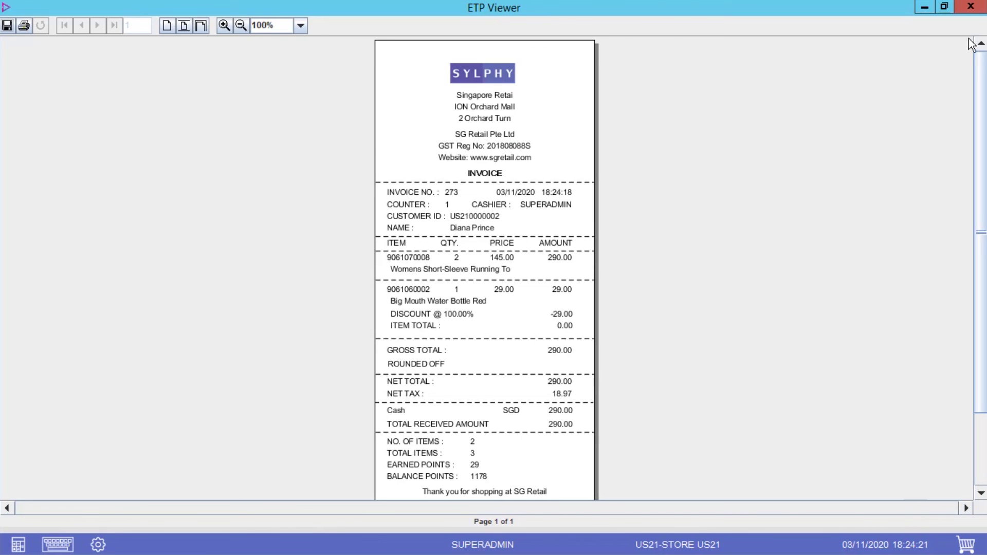
left_click(976, 10)
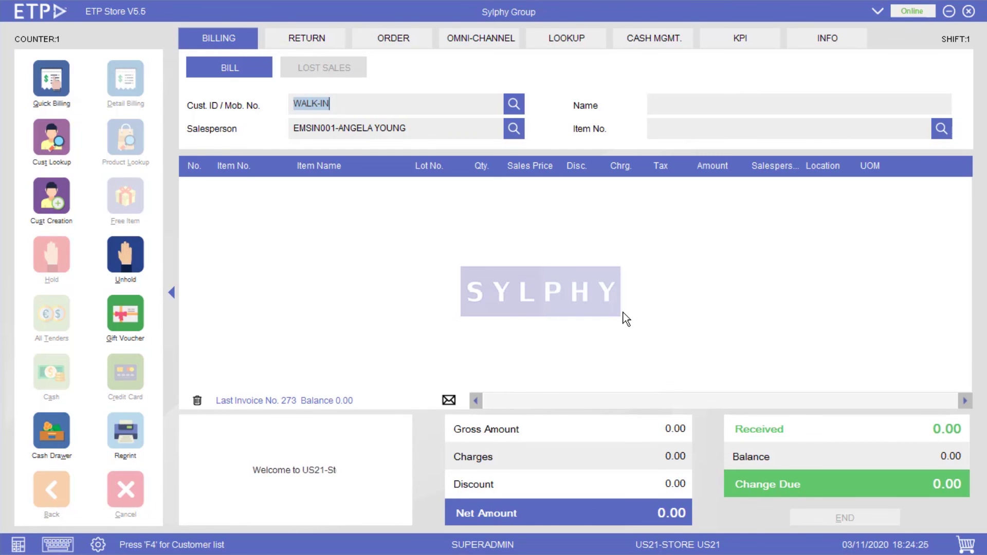